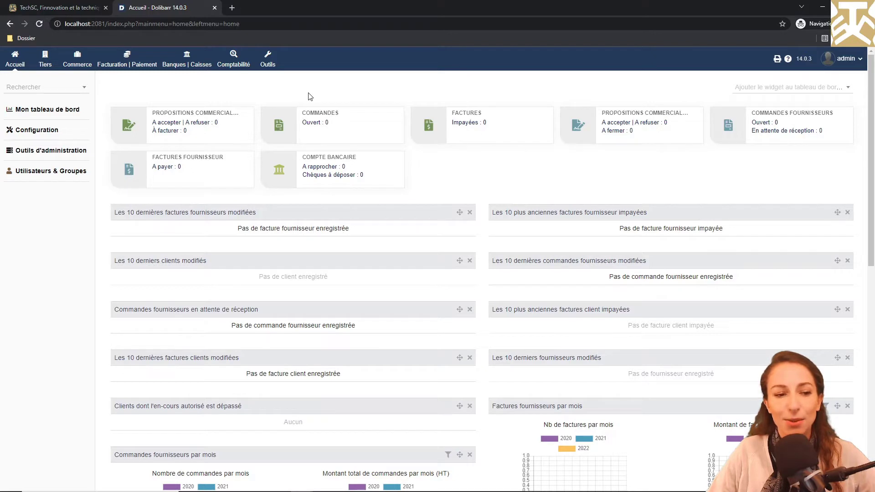
Review the Infos Dolibarr administration page, covering version, session, localisation, configuration file and database parameters.
{"action": "left_click", "coordinate": [48, 153]}
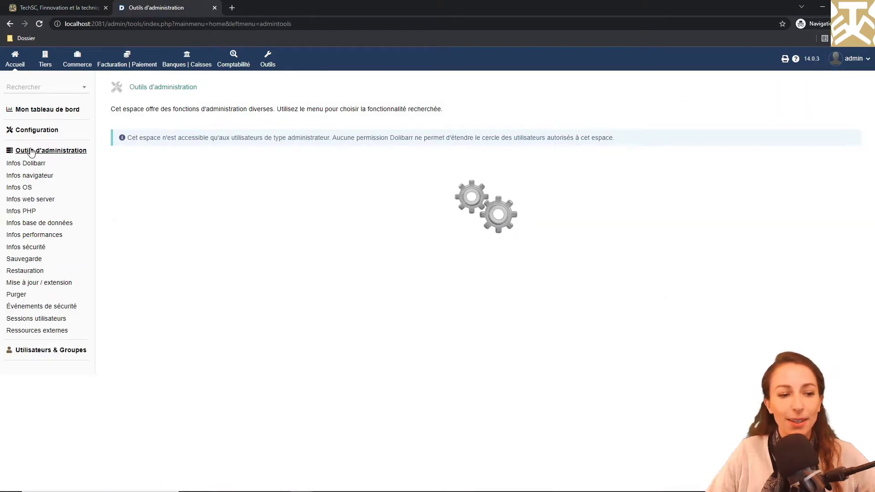
{"action": "left_click", "coordinate": [22, 165]}
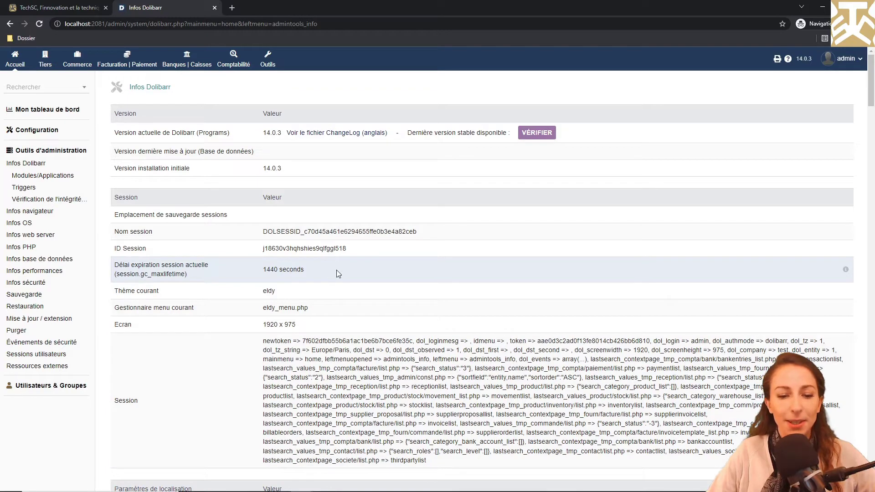
{"action": "mouse_move", "coordinate": [846, 271]}
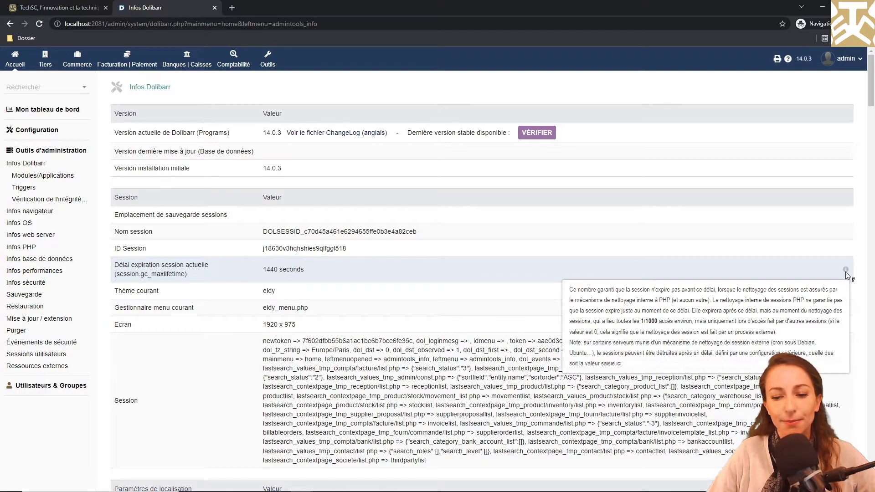
{"action": "scroll", "coordinate": [803, 297], "scroll_direction": "down", "scroll_amount": 6}
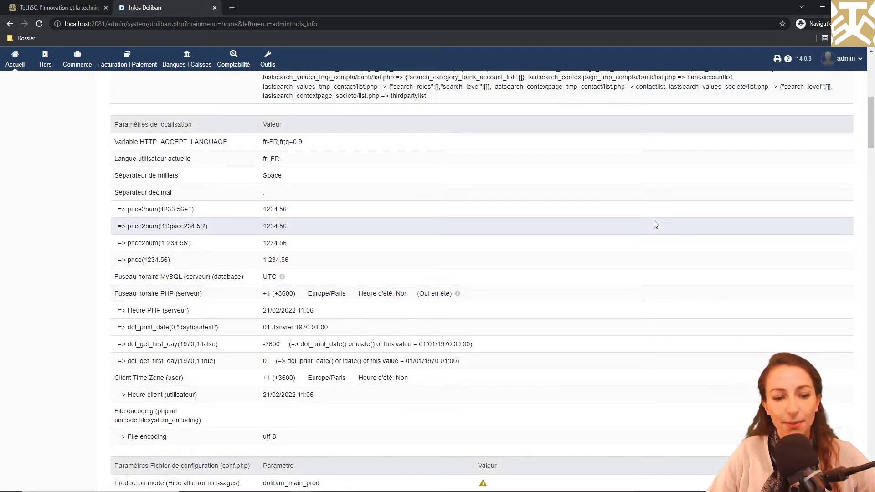
{"action": "scroll", "coordinate": [655, 224], "scroll_direction": "down", "scroll_amount": 6}
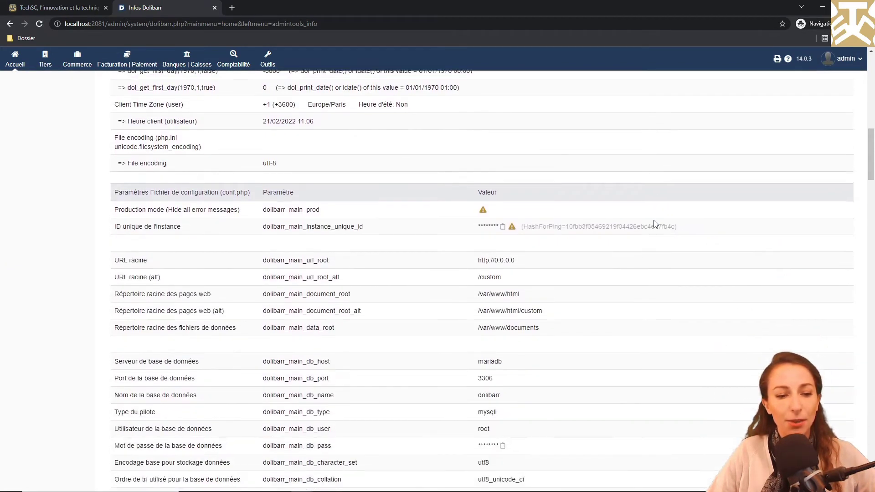
{"action": "scroll", "coordinate": [655, 224], "scroll_direction": "down", "scroll_amount": 1}
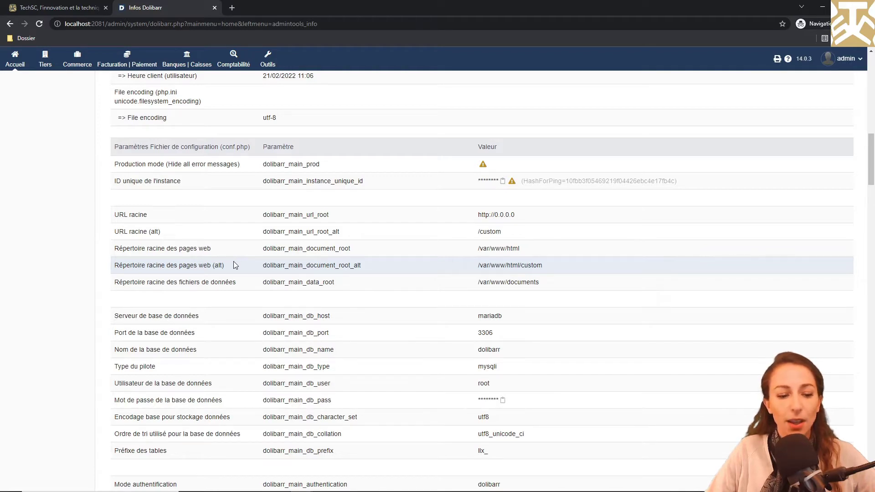
{"action": "scroll", "coordinate": [233, 260], "scroll_direction": "down", "scroll_amount": 8}
{"action": "scroll", "coordinate": [235, 265], "scroll_direction": "down", "scroll_amount": 1}
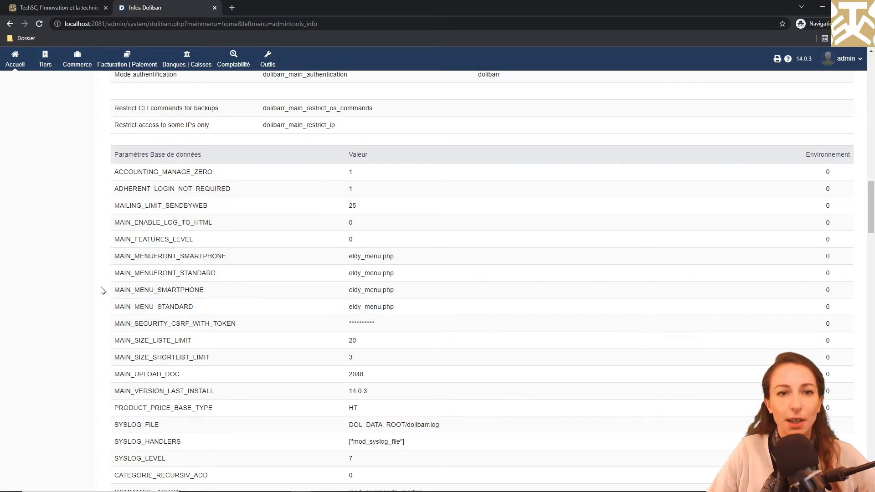
{"action": "scroll", "coordinate": [102, 291], "scroll_direction": "up", "scroll_amount": 20}
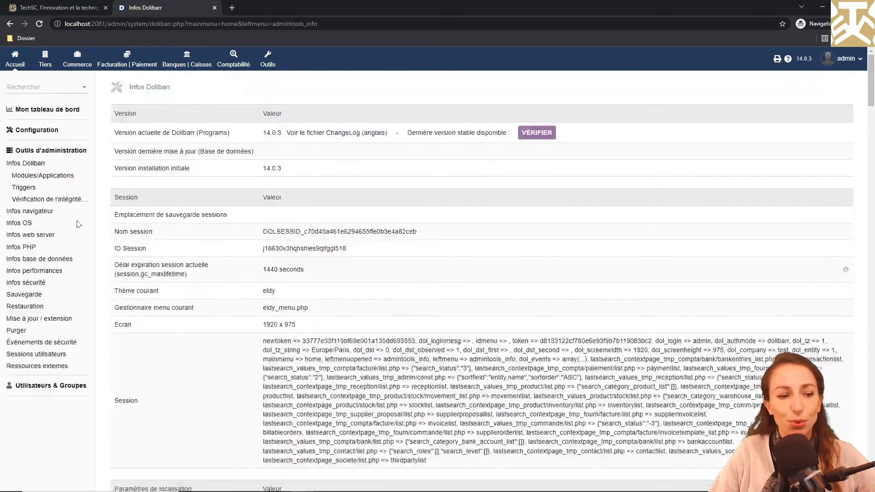
Examine the list of available modules/applications under Infos Dolibarr, checking each module's version status and IDs.
{"action": "left_click", "coordinate": [44, 179]}
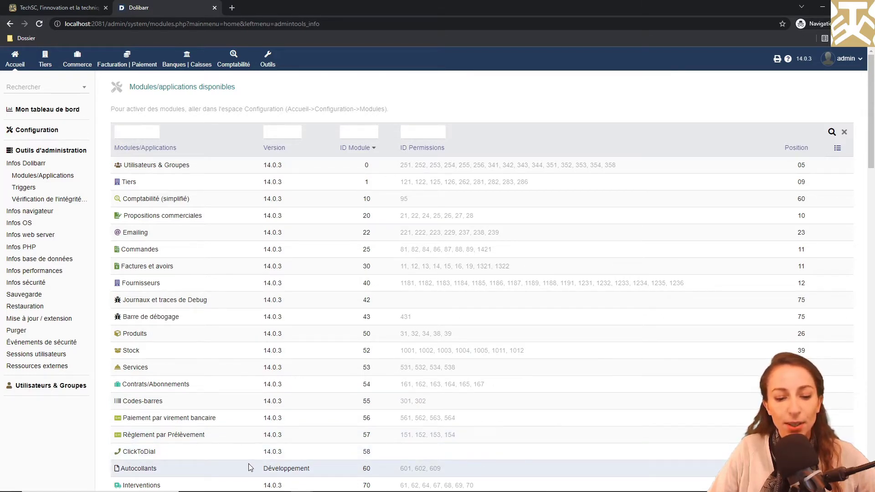
{"action": "scroll", "coordinate": [248, 468], "scroll_direction": "down", "scroll_amount": 4}
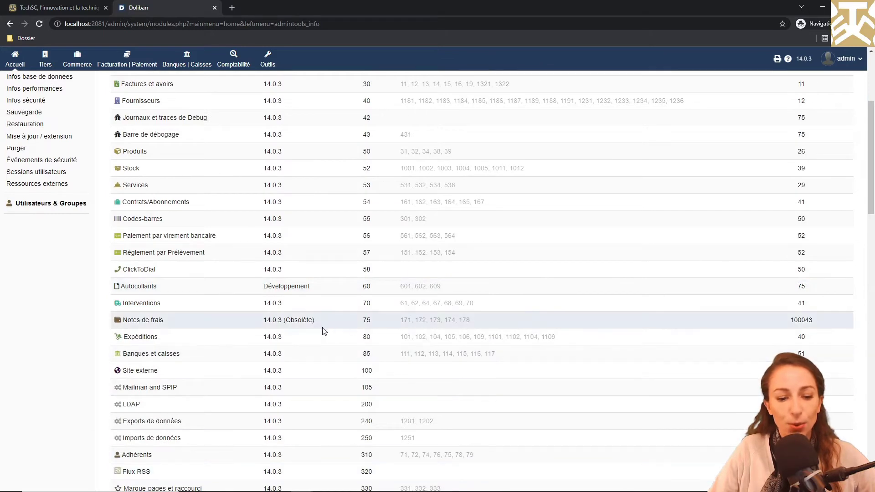
{"action": "scroll", "coordinate": [324, 332], "scroll_direction": "down", "scroll_amount": 7}
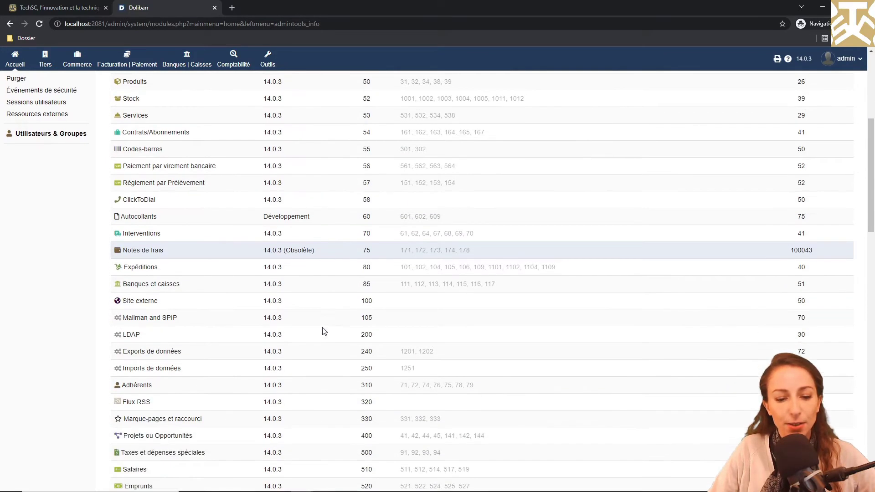
{"action": "scroll", "coordinate": [322, 328], "scroll_direction": "down", "scroll_amount": 2}
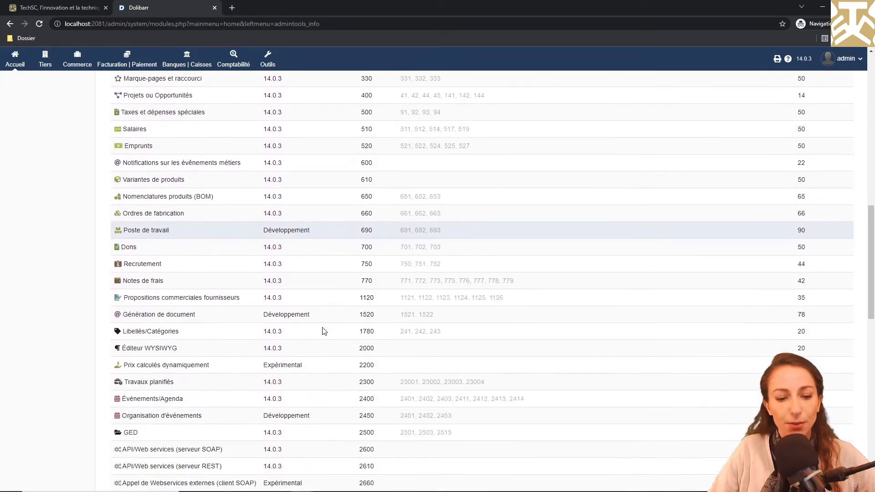
{"action": "scroll", "coordinate": [313, 371], "scroll_direction": "down", "scroll_amount": 8}
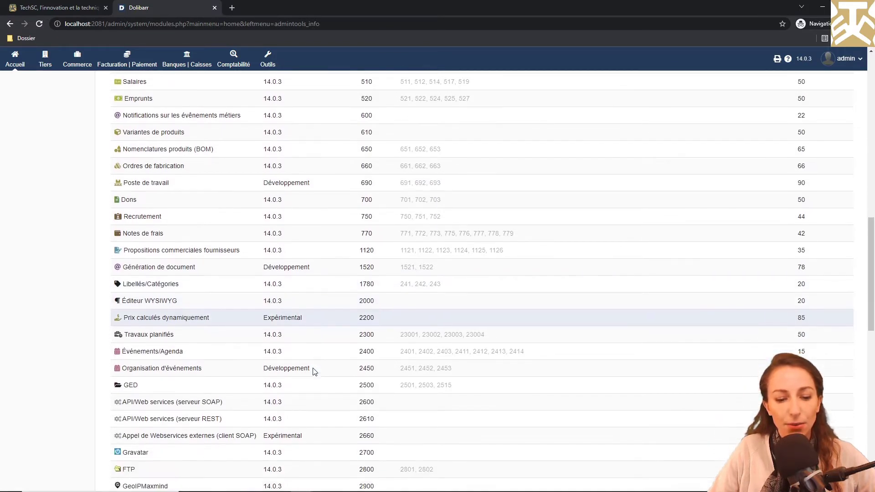
{"action": "scroll", "coordinate": [312, 372], "scroll_direction": "down", "scroll_amount": 3}
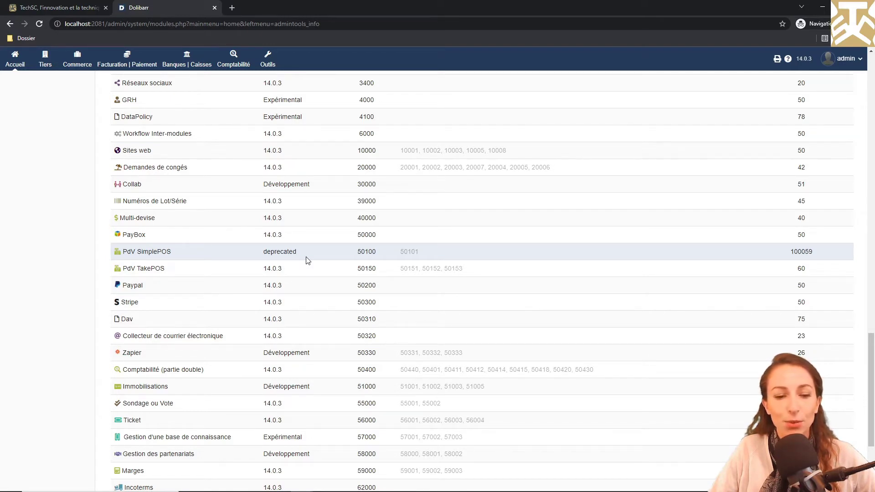
{"action": "scroll", "coordinate": [306, 261], "scroll_direction": "up", "scroll_amount": 20}
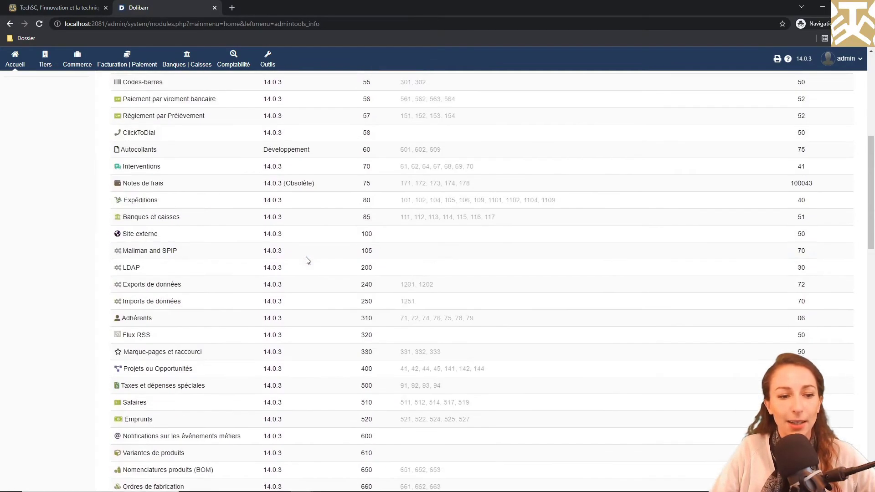
{"action": "scroll", "coordinate": [306, 259], "scroll_direction": "up", "scroll_amount": 7}
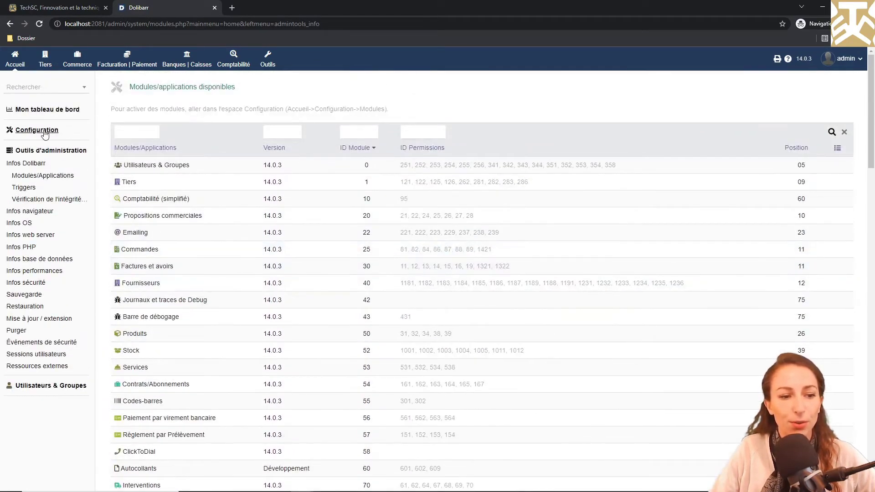
Set the MAIN_FEATURES_LEVEL constant to 1 in the Divers configuration and save the change.
{"action": "left_click", "coordinate": [43, 132]}
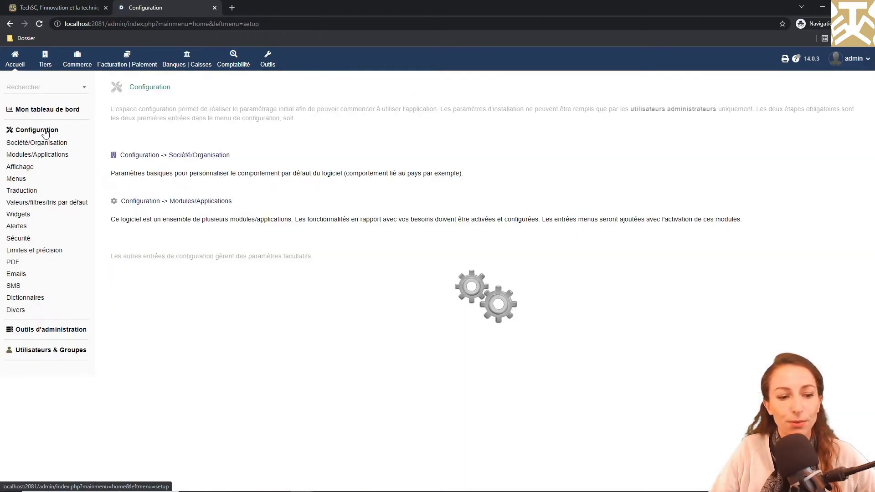
{"action": "left_click", "coordinate": [17, 312]}
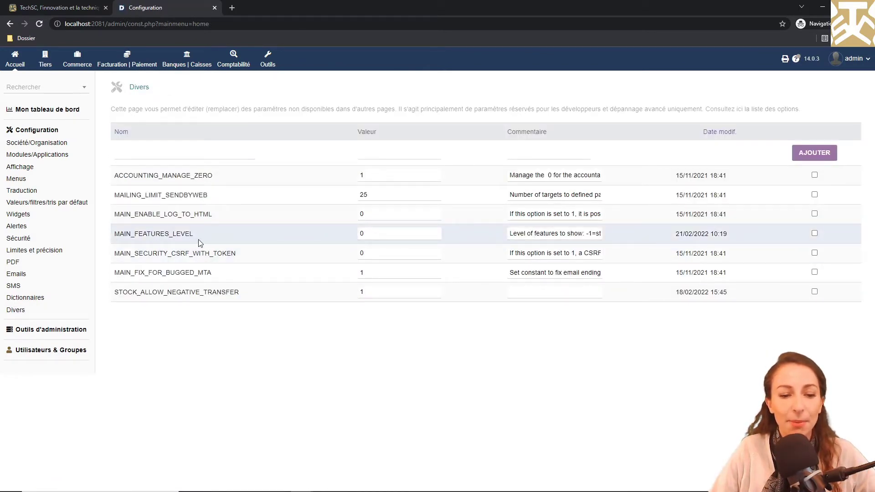
{"action": "left_click_drag", "start_coordinate": [372, 234], "coordinate": [325, 242]}
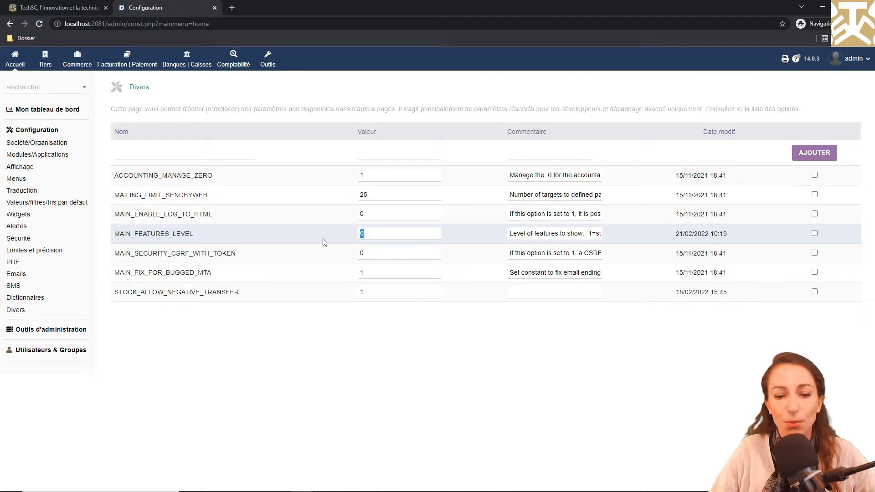
{"action": "type", "text": "1"}
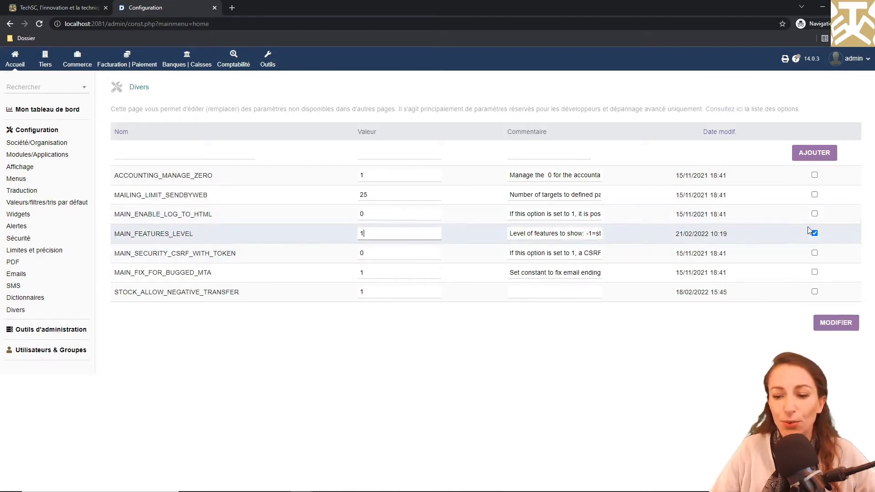
{"action": "left_click", "coordinate": [833, 322]}
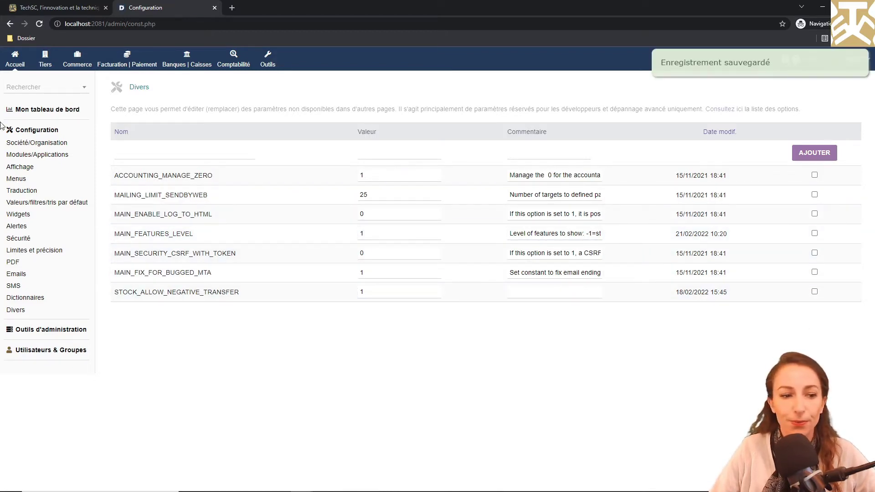
Look at the Modules/Applications configuration in a separate browser tab and at the MAIN_FEATURES_LEVEL comment in Divers.
{"action": "right_click", "coordinate": [44, 159]}
{"action": "left_click", "coordinate": [56, 161]}
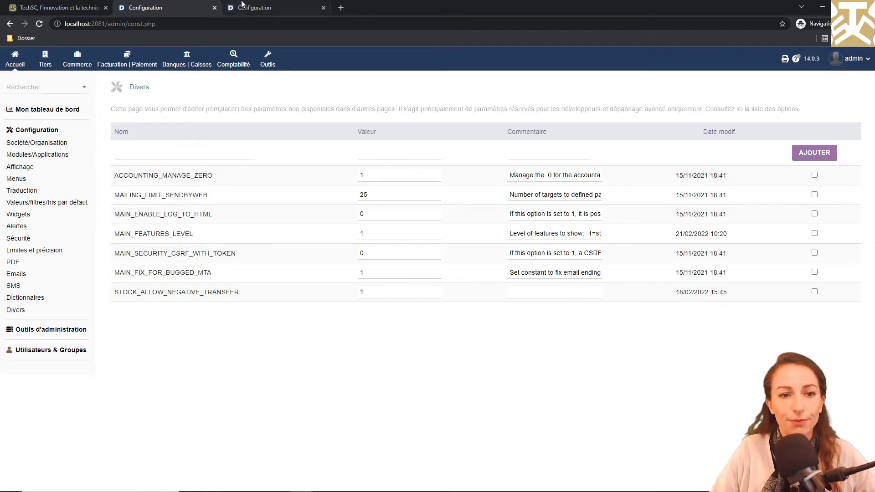
{"action": "left_click", "coordinate": [243, 5]}
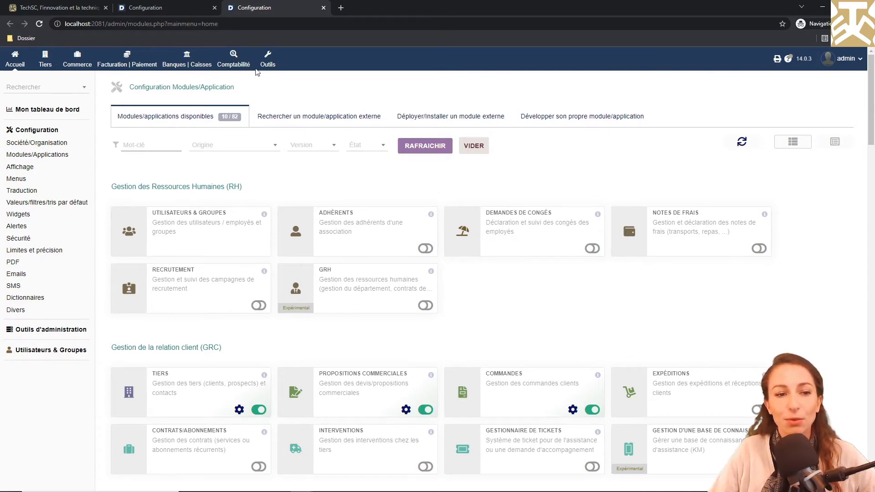
{"action": "left_click", "coordinate": [150, 6]}
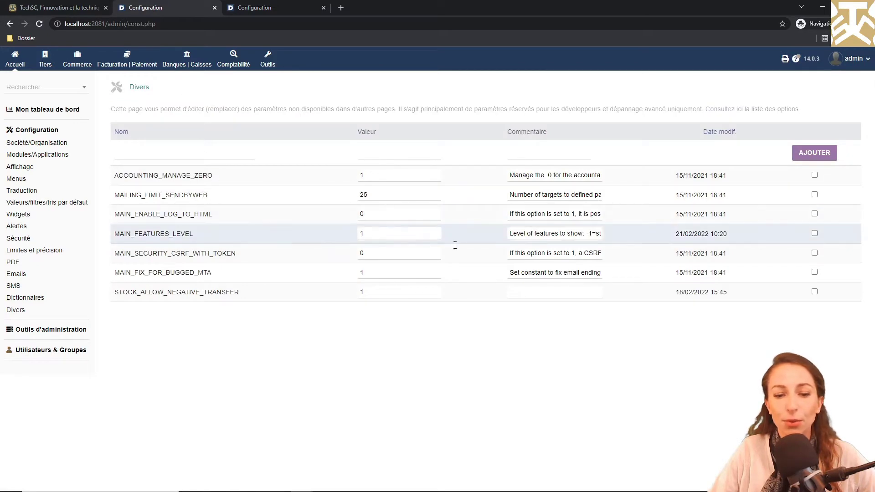
{"action": "left_click", "coordinate": [562, 232]}
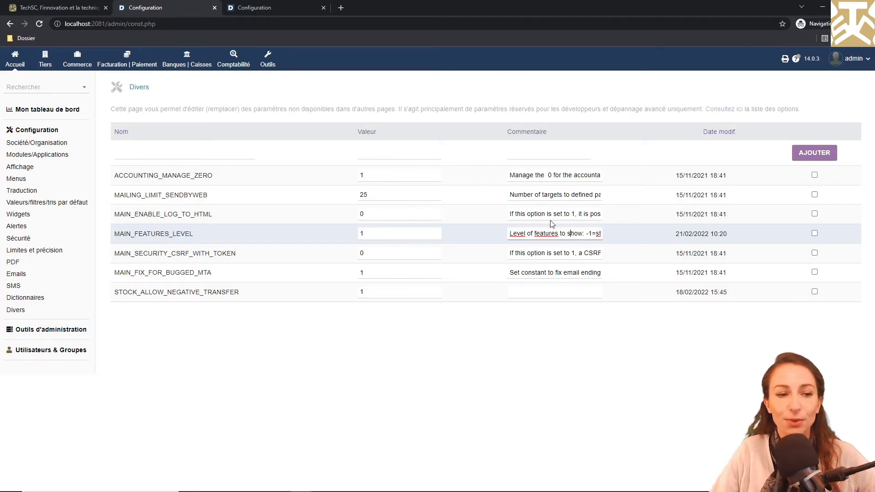
Return to the Infos Dolibarr administration tools and view the list of available triggers.
{"action": "left_click", "coordinate": [54, 330]}
{"action": "left_click", "coordinate": [21, 165]}
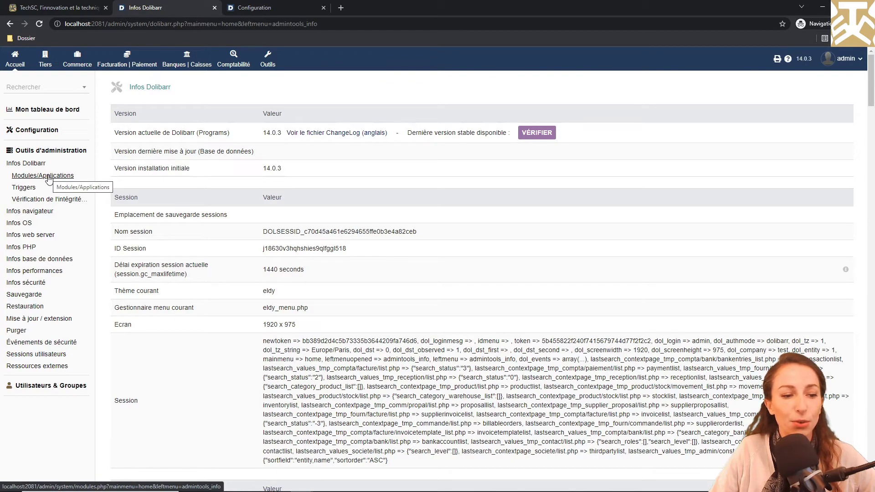
{"action": "left_click", "coordinate": [19, 189]}
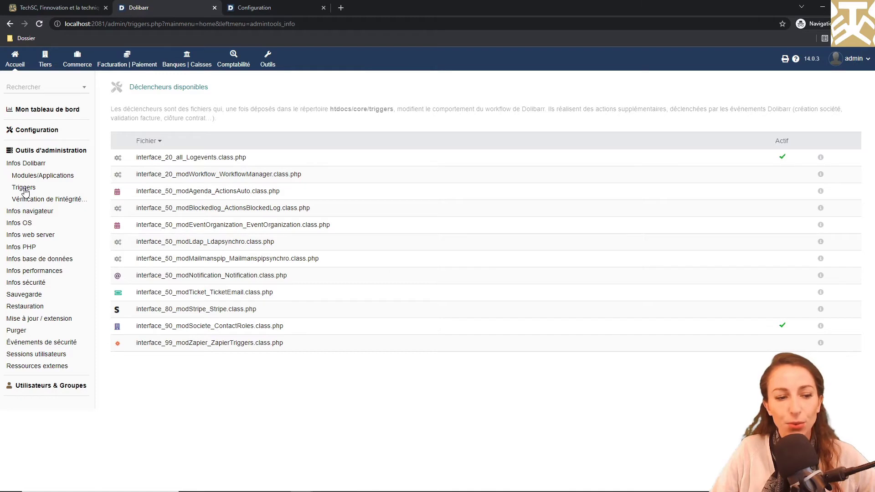
Run the file integrity check against the remote server signature and review the missing, modified and added files.
{"action": "left_click", "coordinate": [52, 202]}
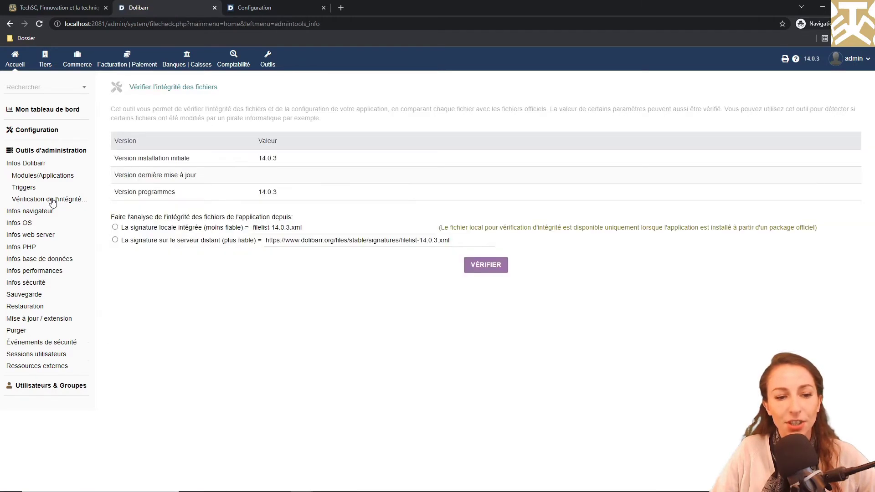
{"action": "left_click", "coordinate": [115, 240]}
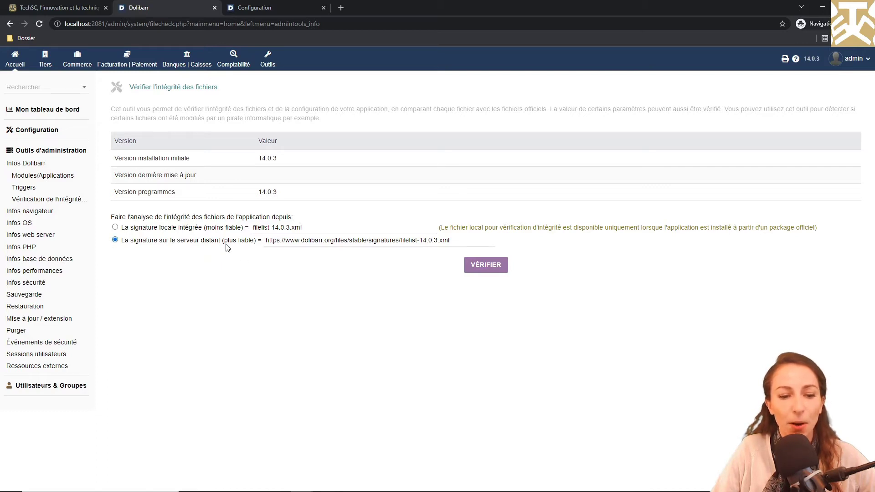
{"action": "left_click", "coordinate": [496, 271]}
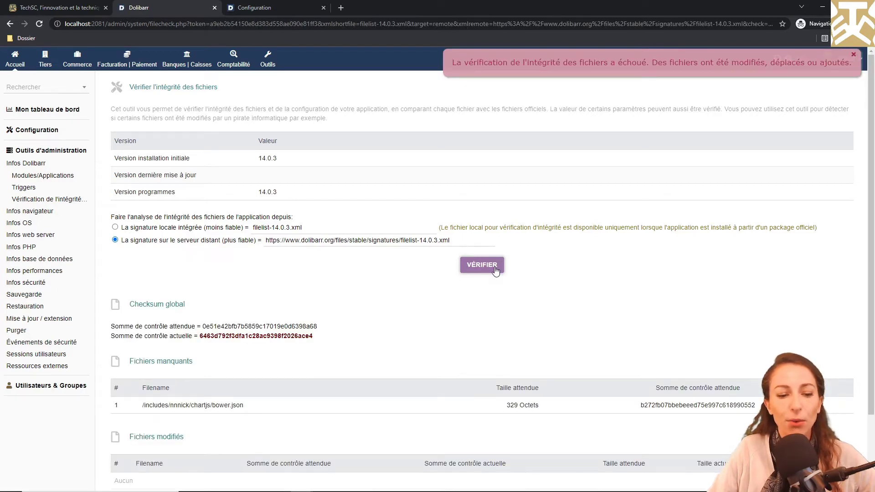
{"action": "scroll", "coordinate": [219, 387], "scroll_direction": "down", "scroll_amount": 2}
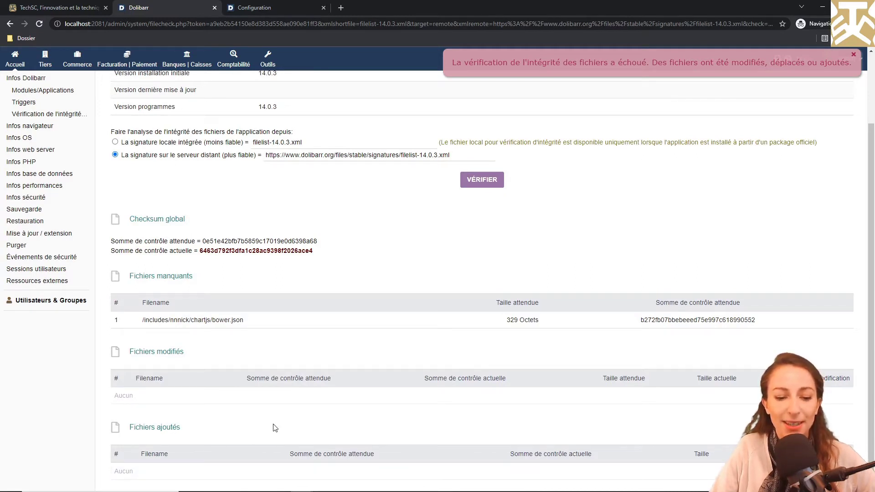
{"action": "scroll", "coordinate": [275, 428], "scroll_direction": "up", "scroll_amount": 2}
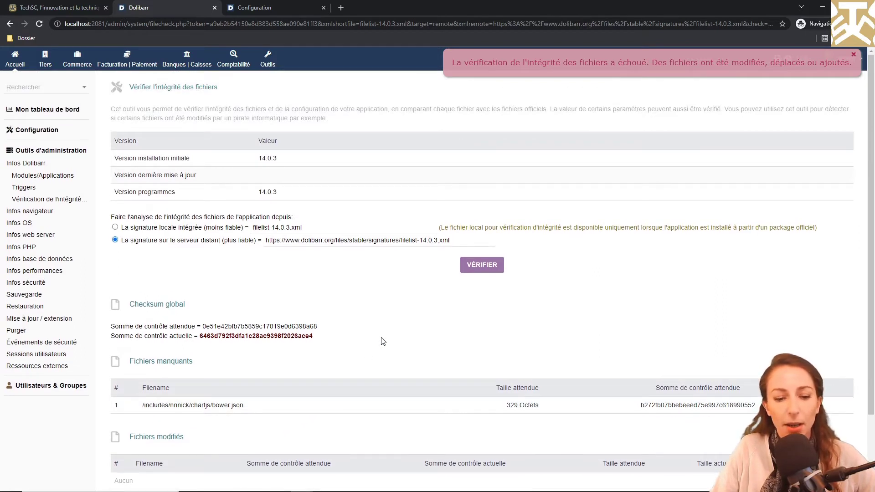
View the browser, operating system and web server information pages in the administration tools.
{"action": "left_click", "coordinate": [30, 212]}
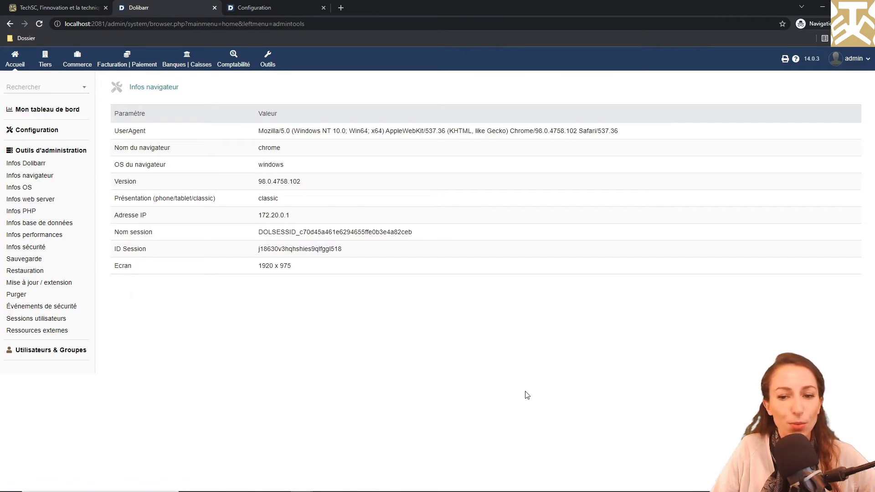
{"action": "left_click", "coordinate": [10, 191]}
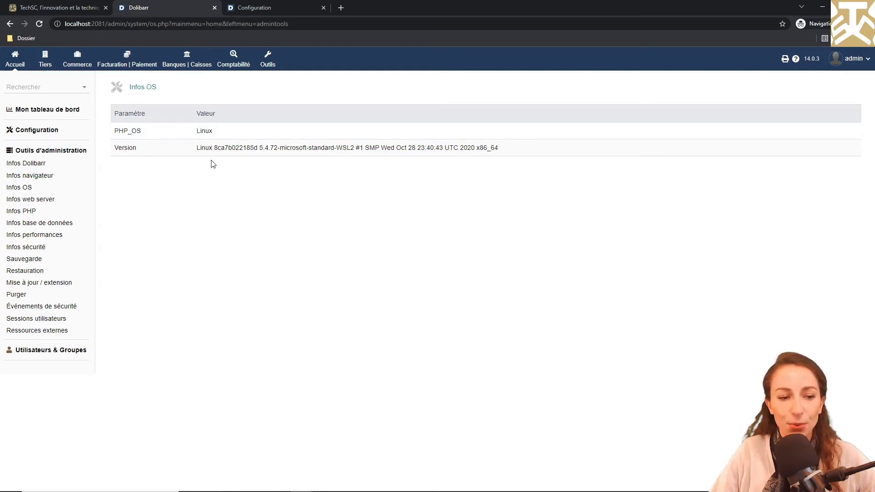
{"action": "left_click", "coordinate": [41, 204]}
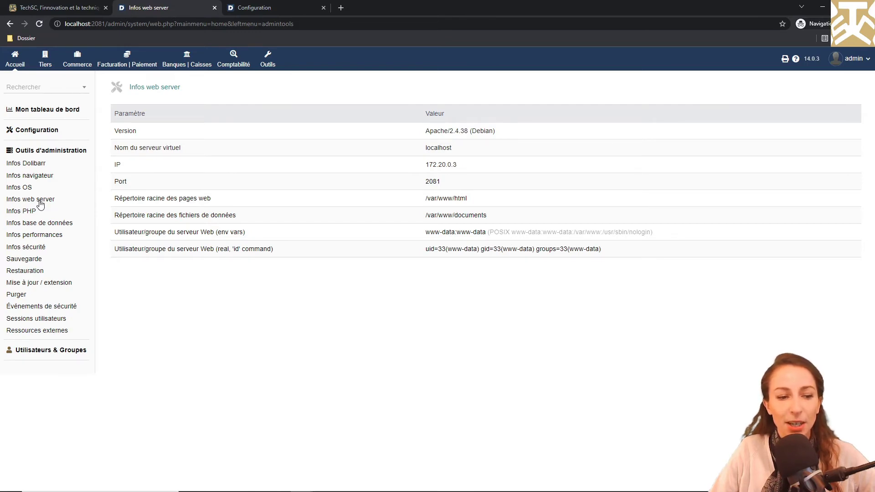
View the PHP and database information pages, opening the database table list in a separate browser tab and closing it.
{"action": "left_click", "coordinate": [30, 212]}
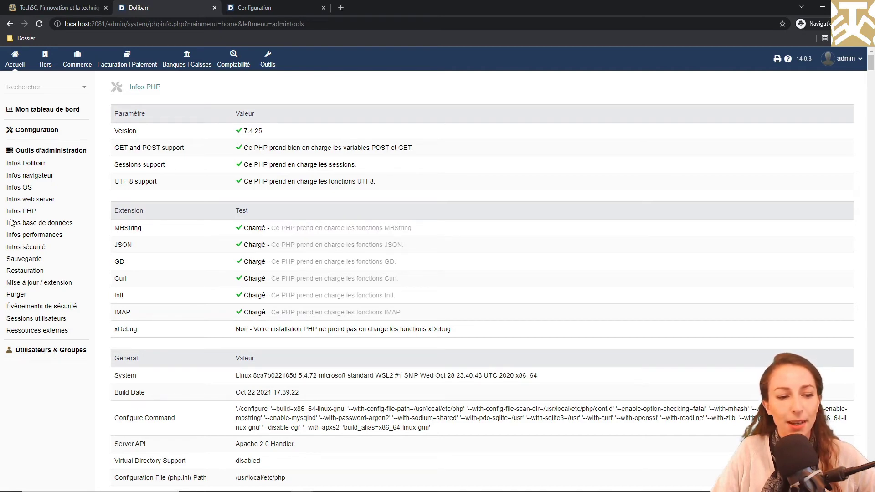
{"action": "left_click", "coordinate": [35, 224]}
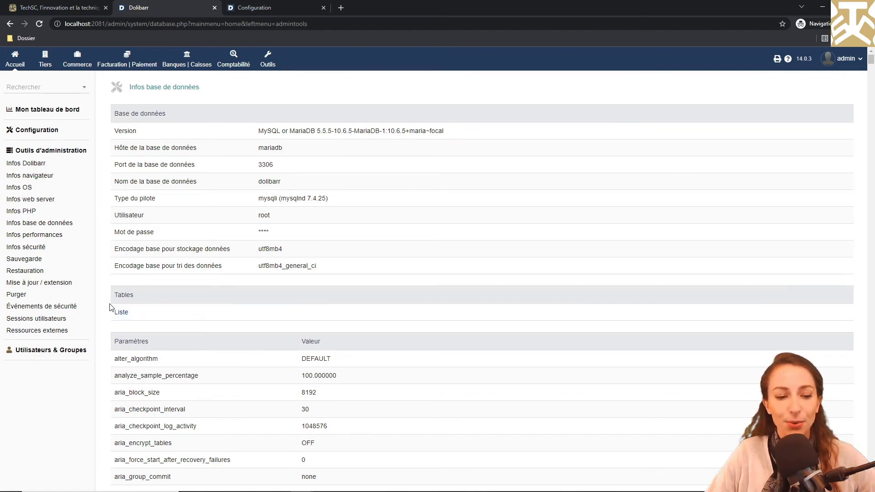
{"action": "right_click", "coordinate": [121, 317]}
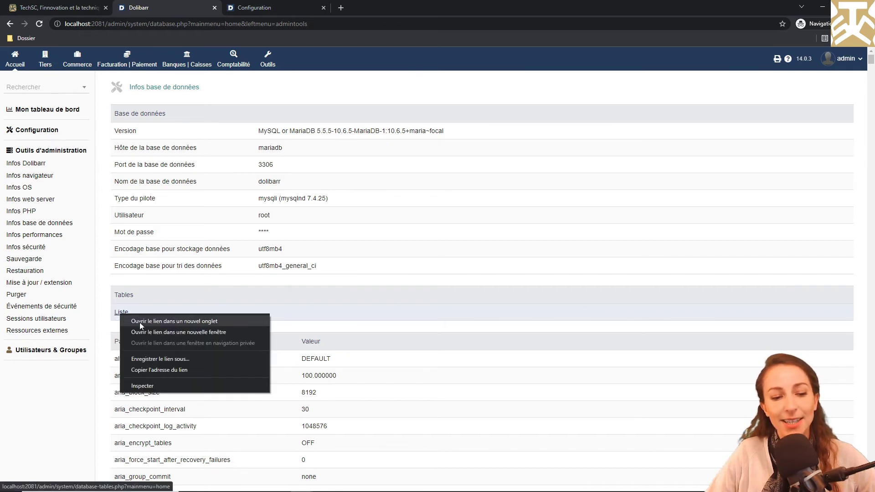
{"action": "left_click", "coordinate": [139, 322]}
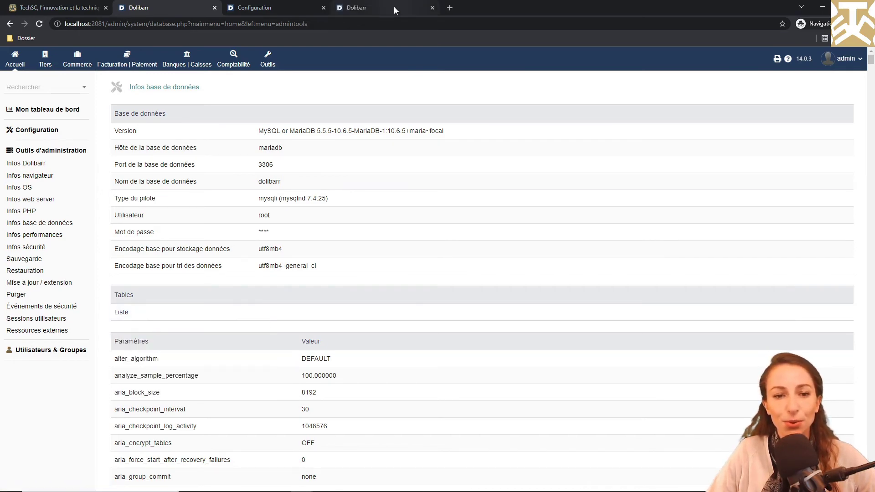
{"action": "left_click", "coordinate": [394, 10]}
{"action": "middle_click", "coordinate": [394, 6]}
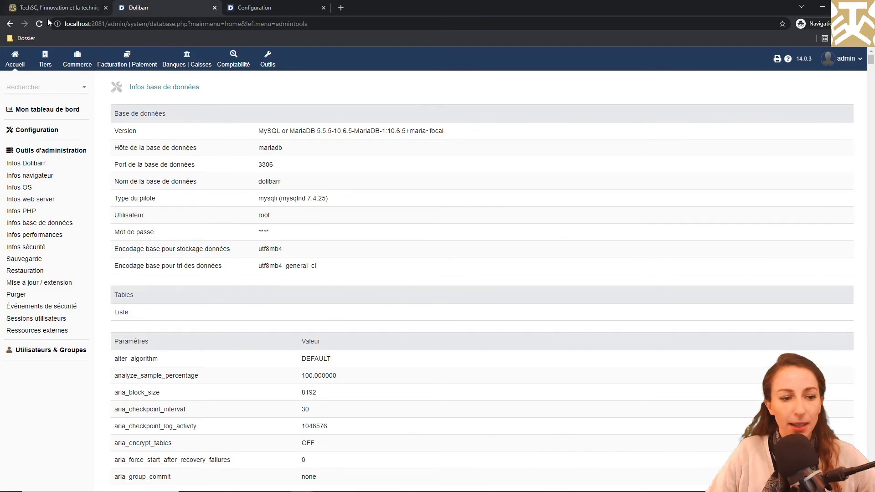
Review the performance report and the security information page, including the configuration file and experimental security sections.
{"action": "left_click", "coordinate": [57, 238]}
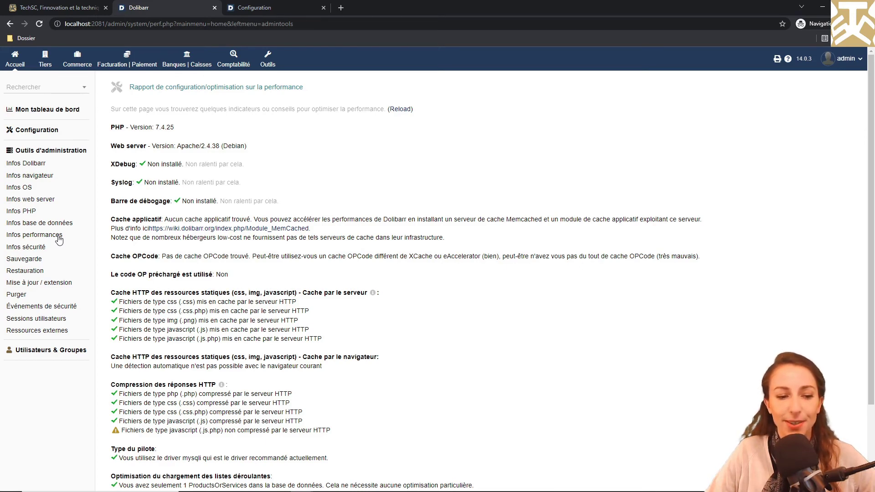
{"action": "scroll", "coordinate": [58, 240], "scroll_direction": "down", "scroll_amount": 2}
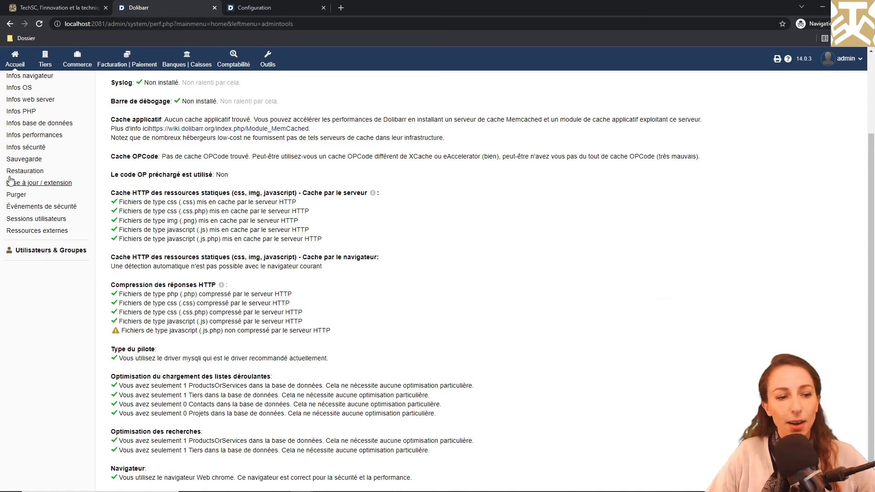
{"action": "left_click", "coordinate": [34, 148]}
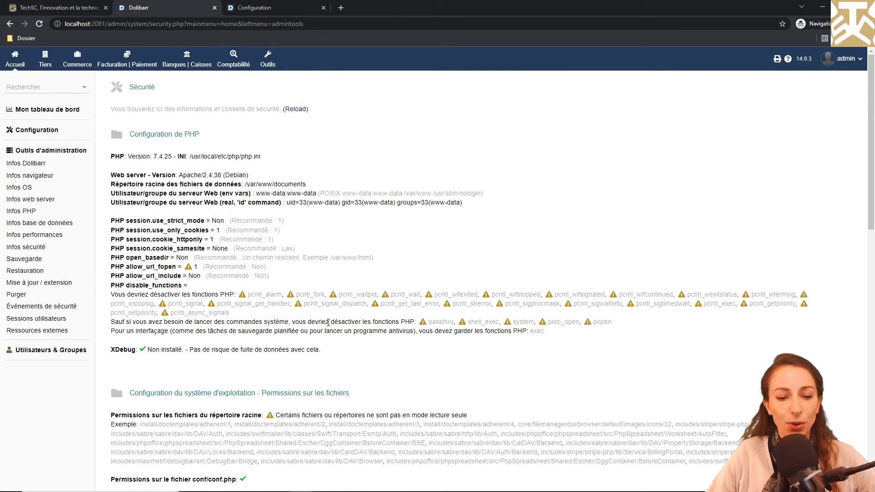
{"action": "scroll", "coordinate": [327, 322], "scroll_direction": "down", "scroll_amount": 8}
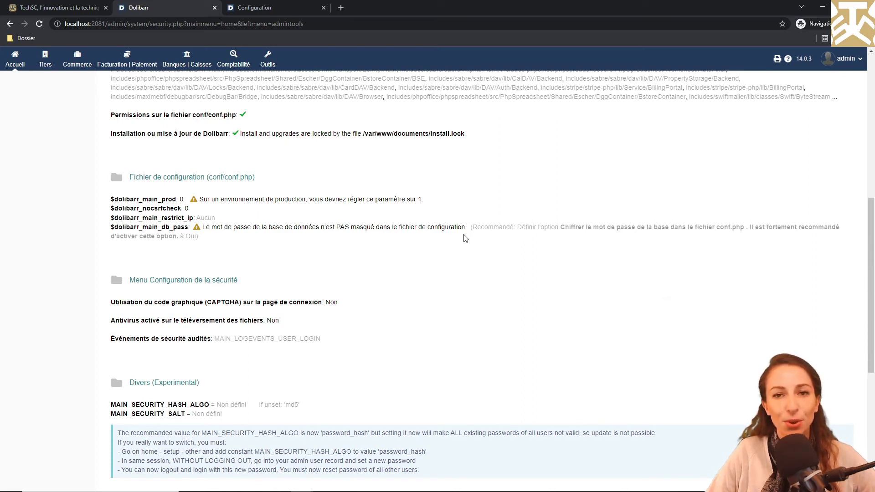
{"action": "scroll", "coordinate": [465, 238], "scroll_direction": "up", "scroll_amount": 8}
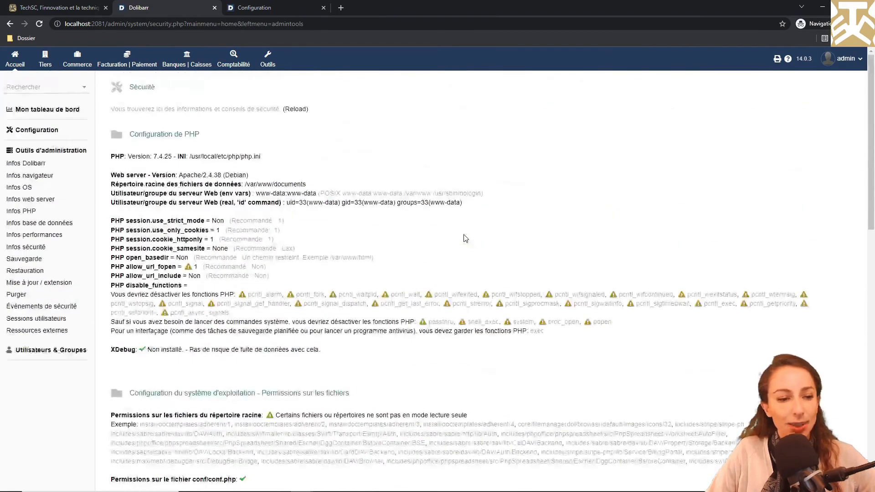
View the backup, restore, update/extension and purge pages in the administration tools.
{"action": "left_click", "coordinate": [21, 259]}
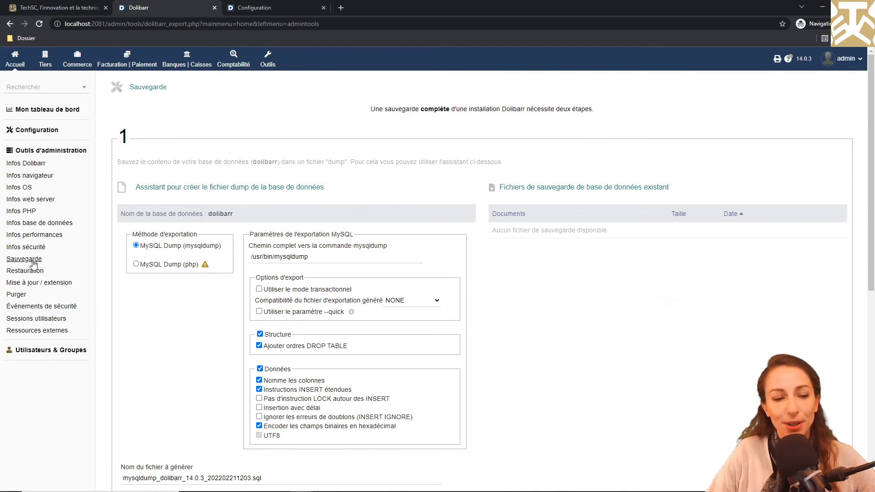
{"action": "left_click", "coordinate": [32, 271]}
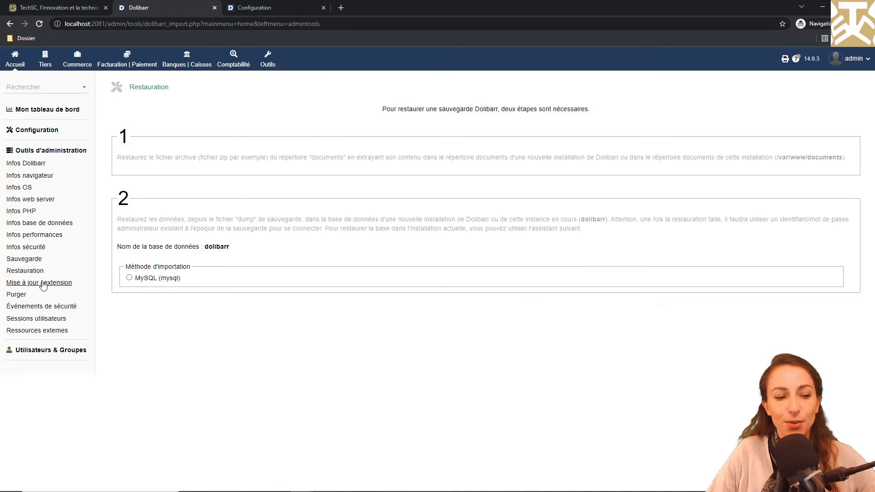
{"action": "left_click", "coordinate": [44, 288]}
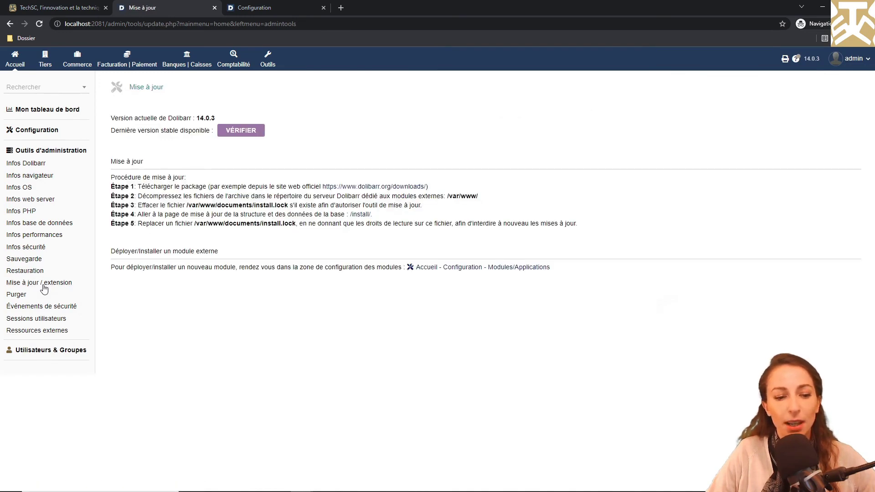
{"action": "left_click", "coordinate": [17, 296]}
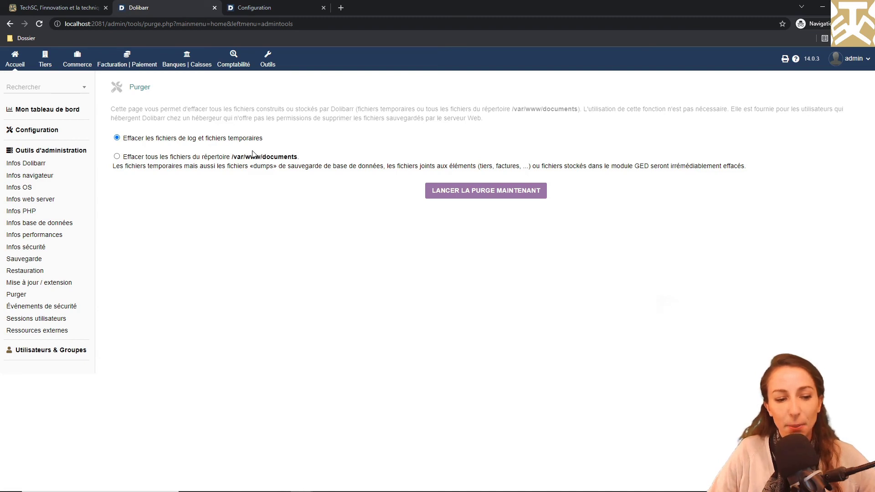
View the security events list, the user sessions and the external resources page.
{"action": "left_click", "coordinate": [66, 307]}
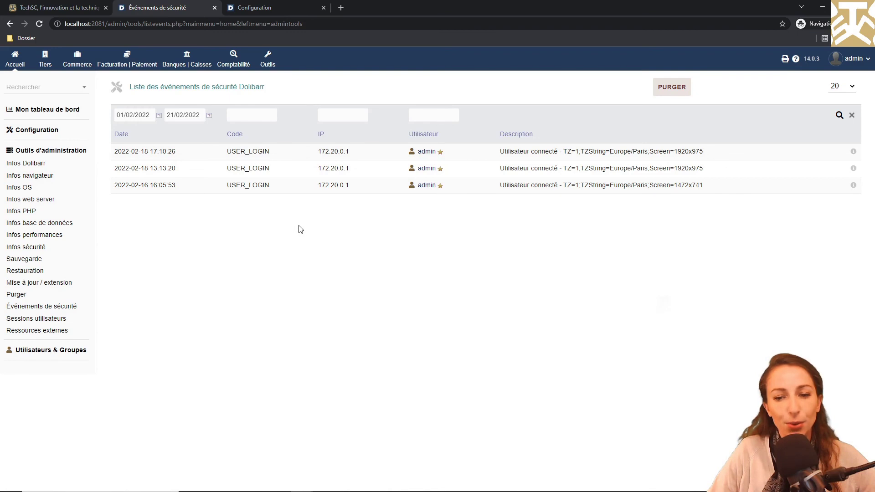
{"action": "left_click", "coordinate": [27, 321]}
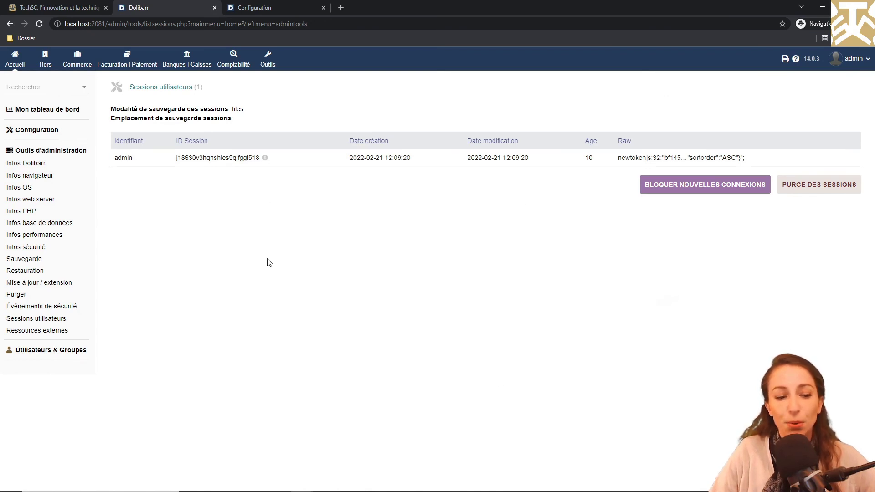
{"action": "left_click", "coordinate": [58, 331]}
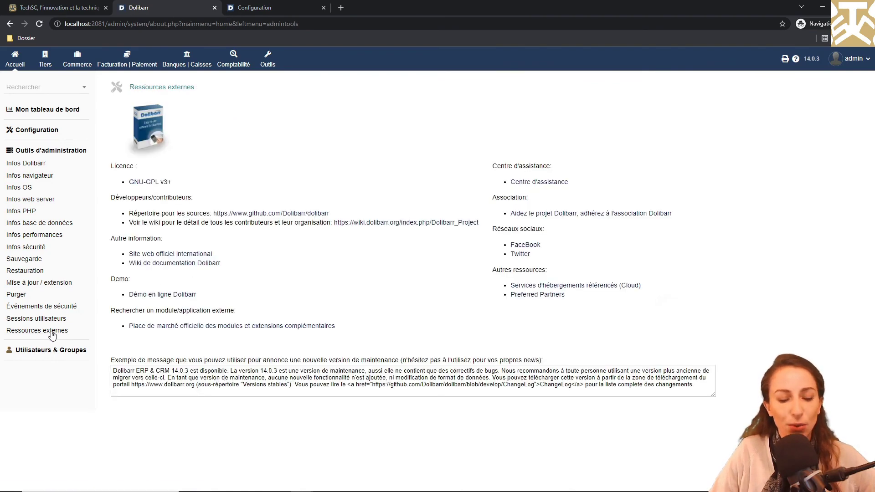